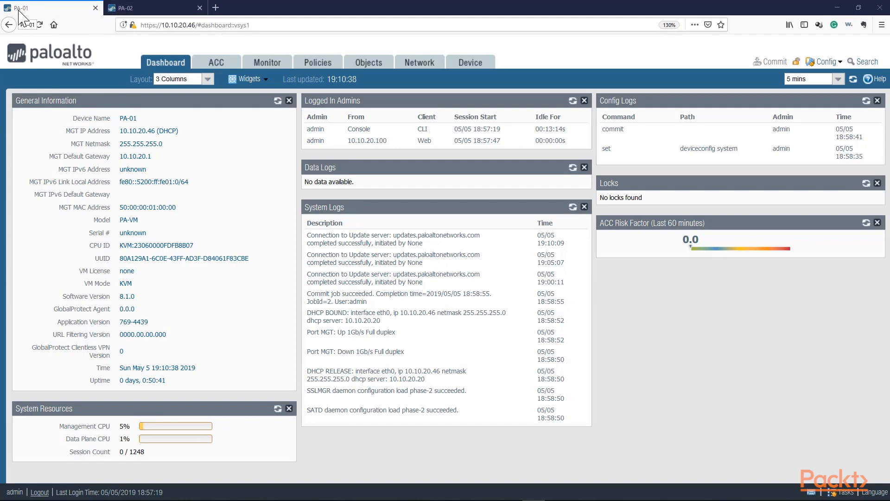
Step: Check the PA-02 dashboard, then add the High Availability system widget to the PA-01 dashboard
left_click(139, 8)
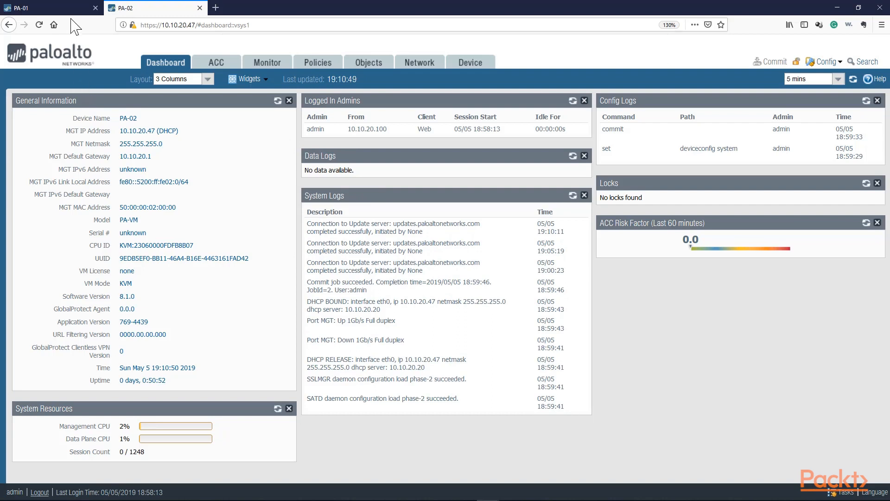
left_click(51, 7)
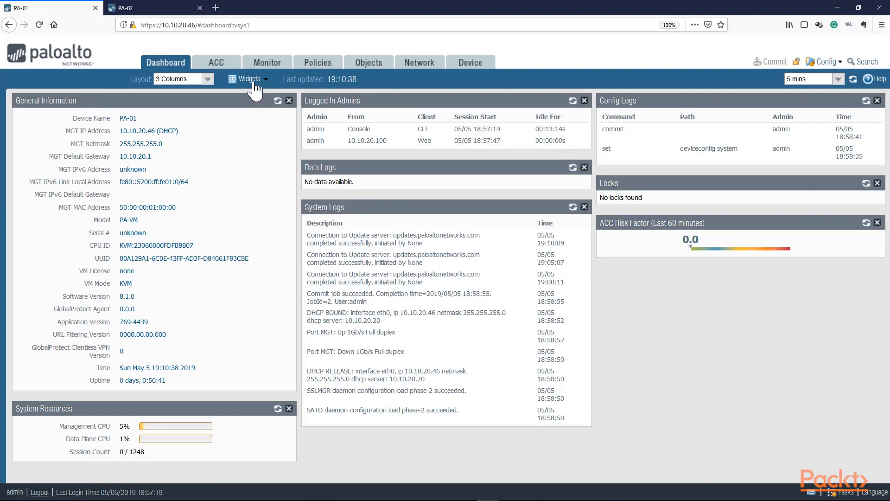
left_click(254, 80)
mouse_move(253, 114)
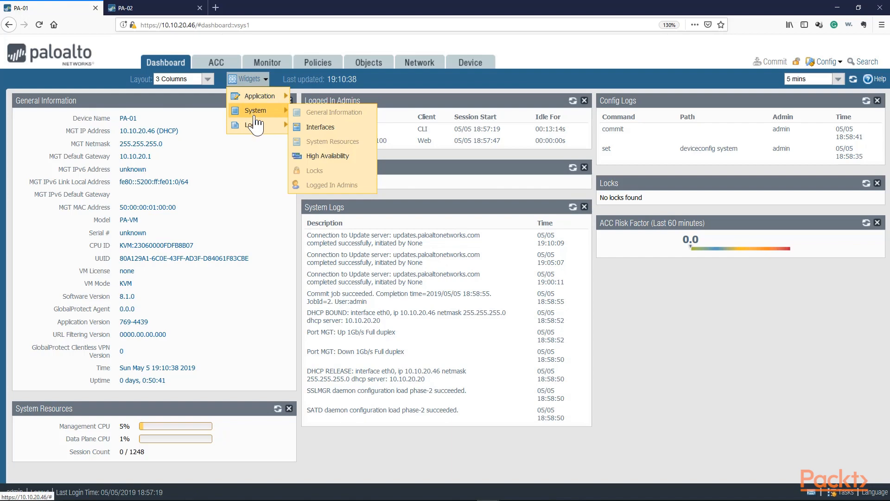
left_click(324, 157)
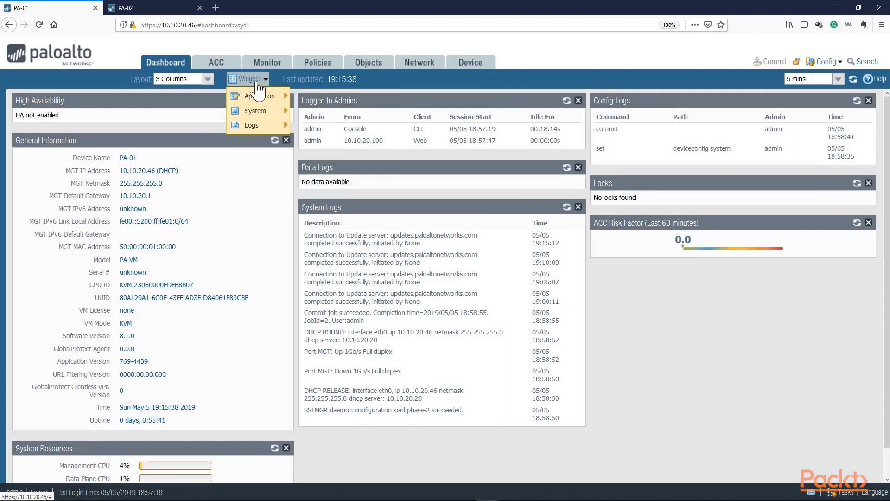
left_click(204, 122)
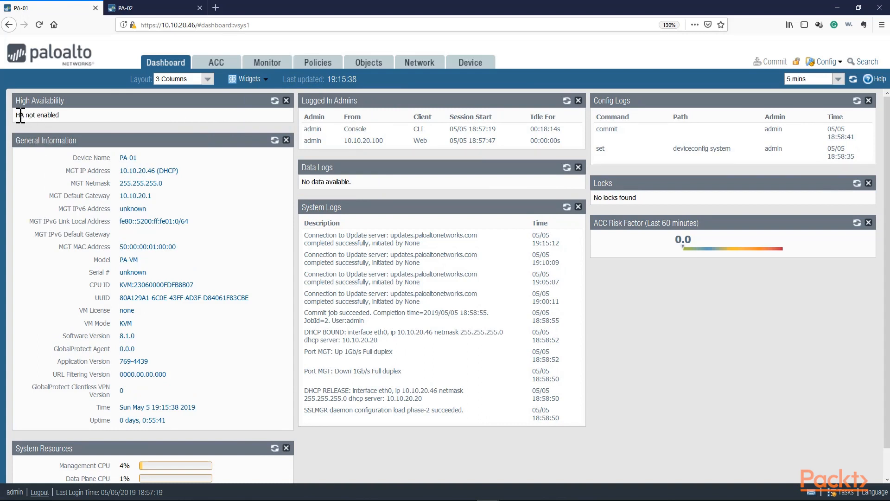
left_click_drag(20, 115, 59, 115)
left_click(57, 115)
Step: Set the interface type of ethernet1/6 to HA in PA-01's network interfaces
left_click(419, 63)
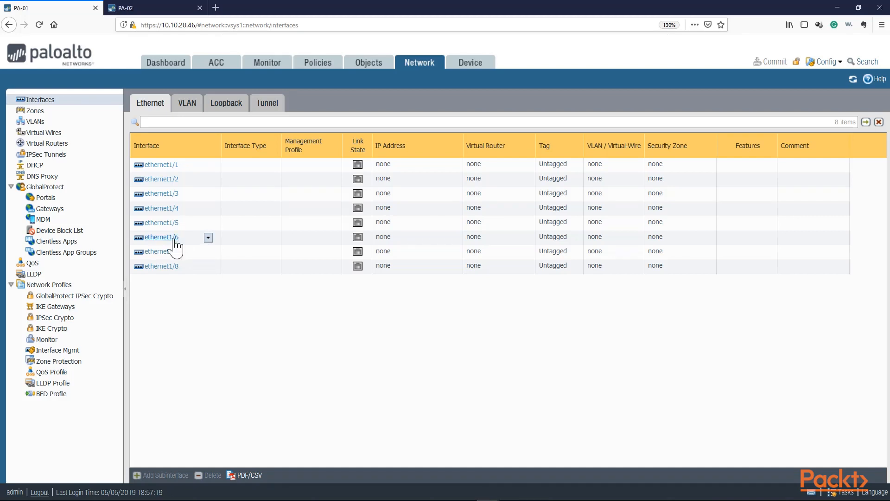
left_click(175, 241)
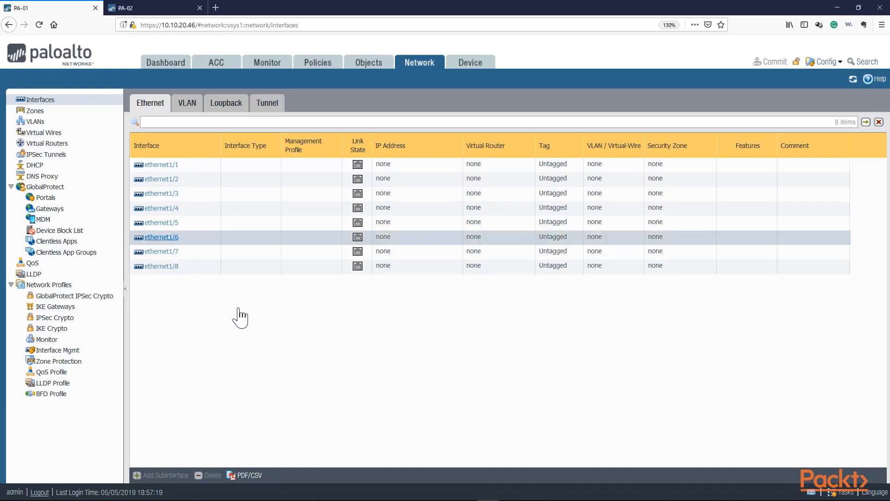
left_click(179, 242)
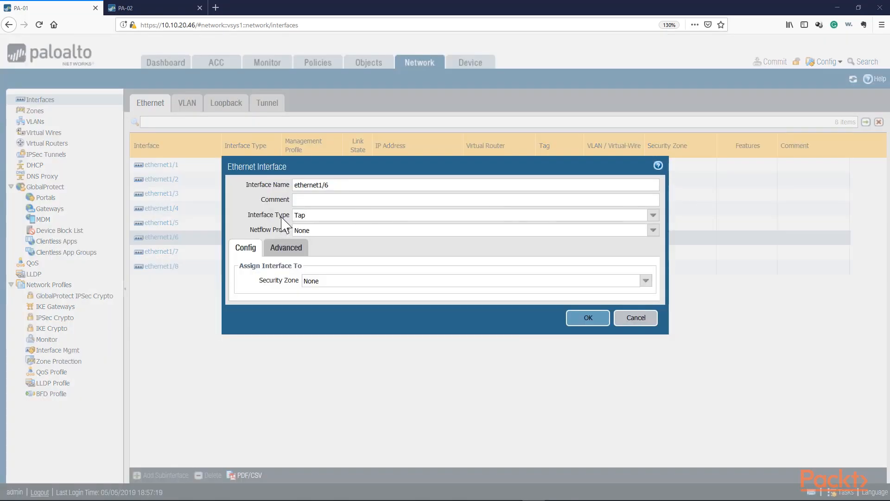
left_click(653, 215)
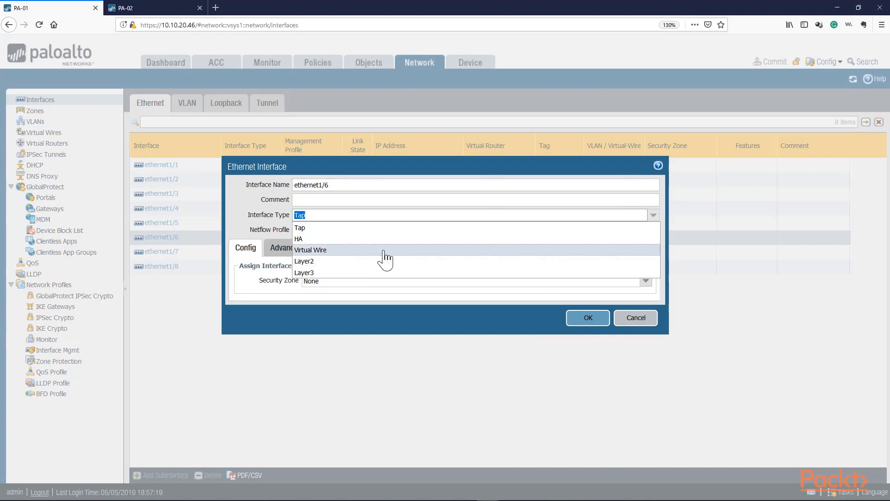
left_click(359, 237)
key("Return")
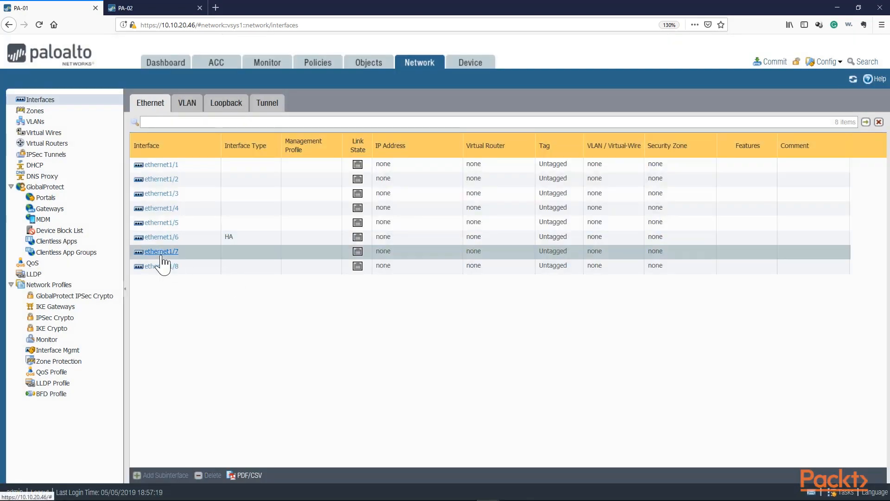
Step: Set the interface type of ethernet1/7 to HA
left_click(161, 256)
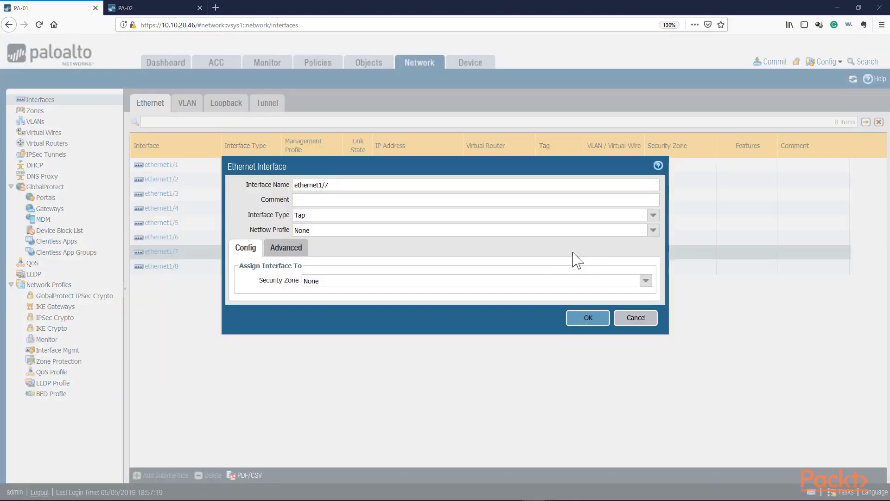
left_click(653, 215)
left_click(423, 237)
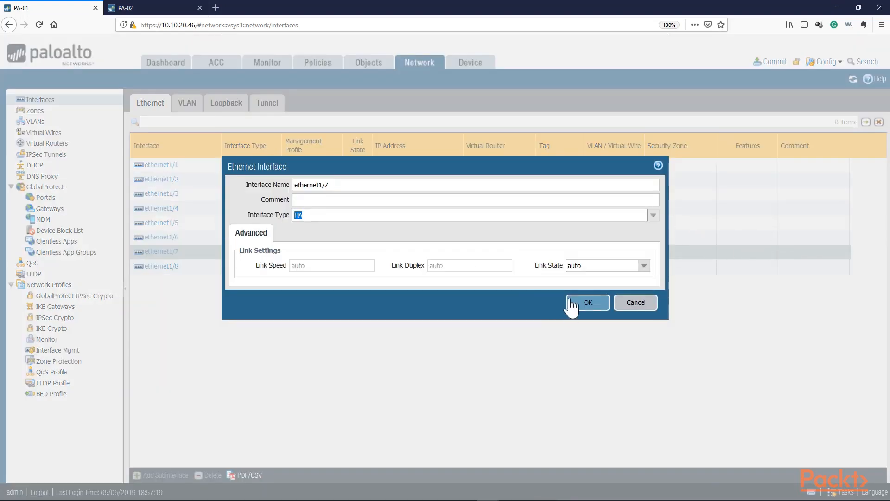
left_click(580, 317)
Step: Set the interface type of ethernet1/8 to HA
left_click(161, 265)
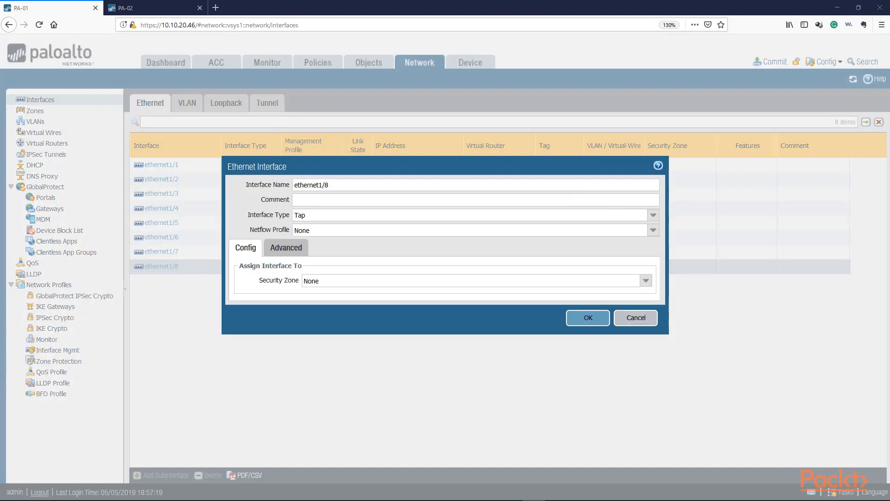
left_click(652, 215)
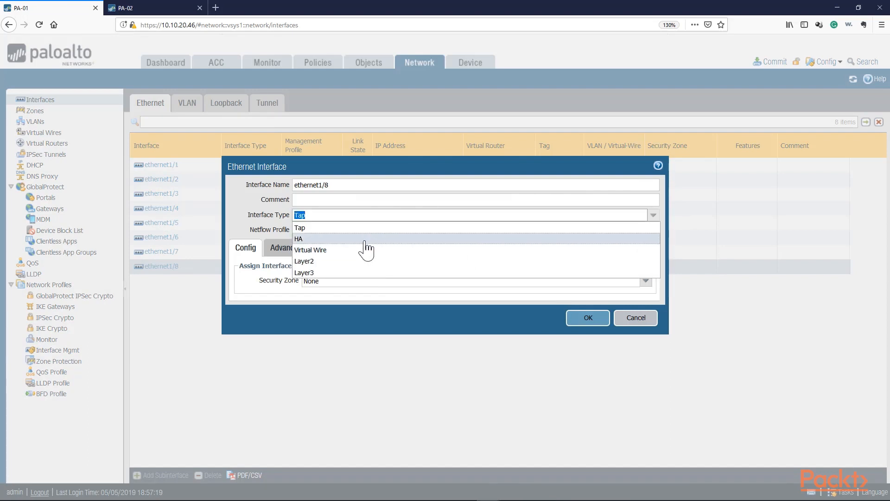
left_click(421, 238)
left_click(588, 304)
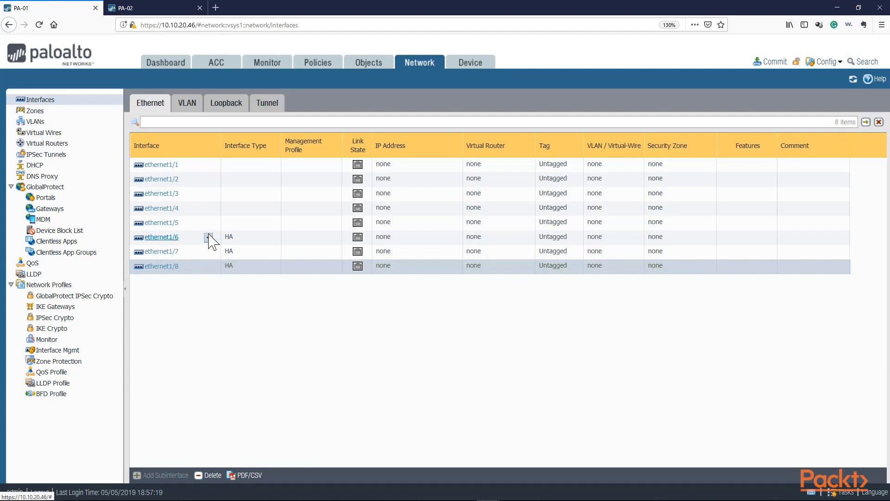
Step: Enable HA in the device's high availability setup and set the group ID to 1
left_click(455, 67)
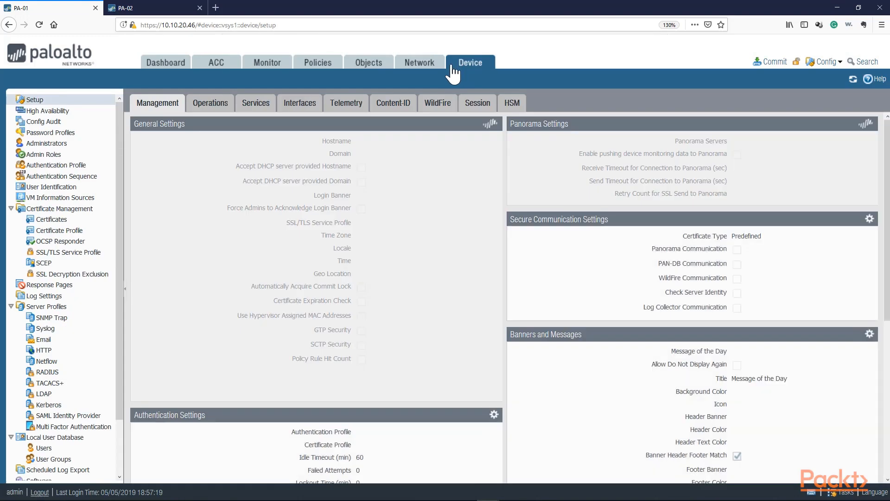
left_click(65, 112)
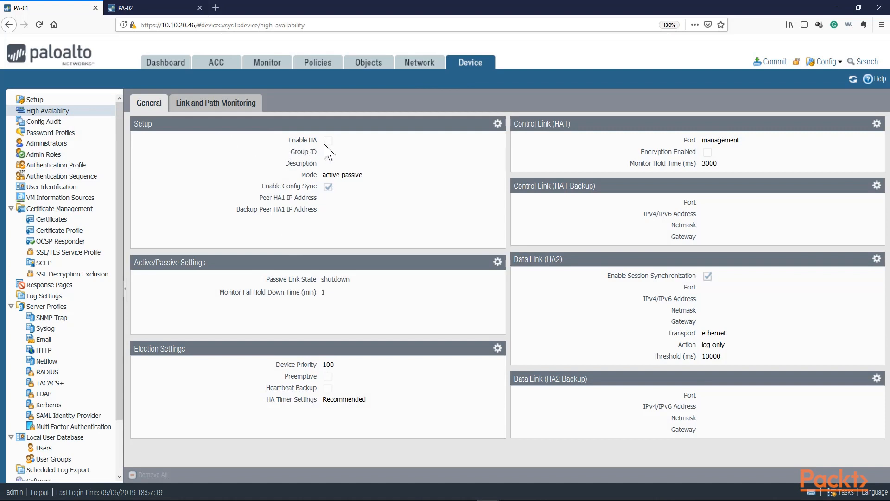
left_click(497, 124)
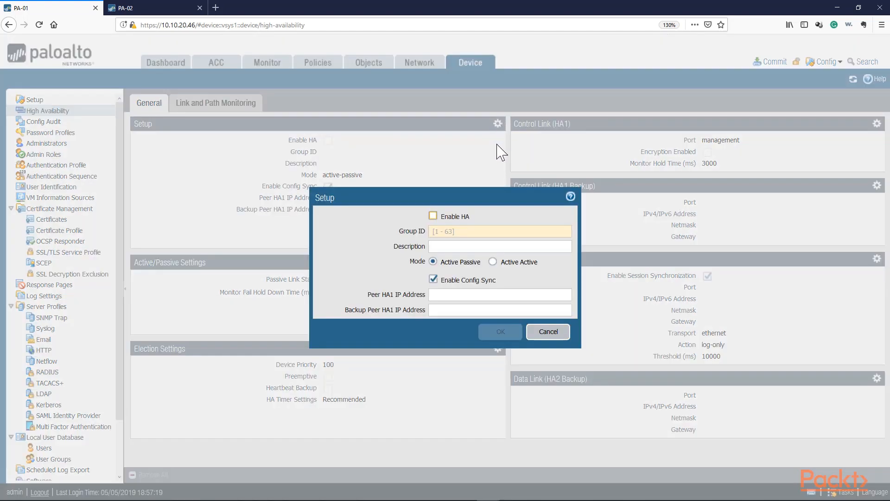
left_click_drag(410, 196, 273, 172)
left_click(298, 192)
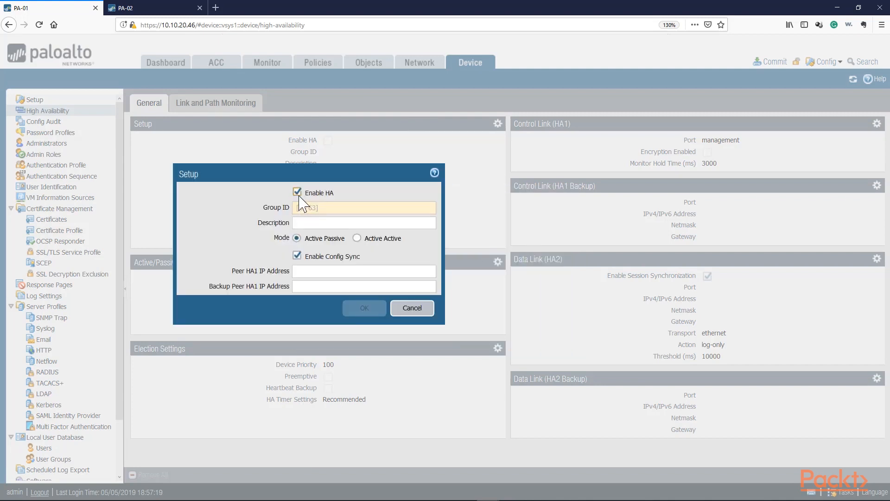
left_click(309, 208)
left_click(311, 211)
type("1")
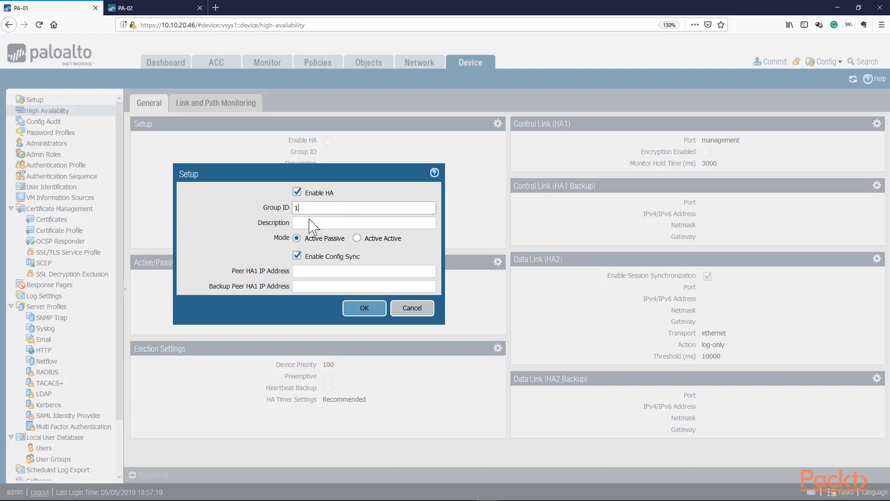
left_click(308, 224)
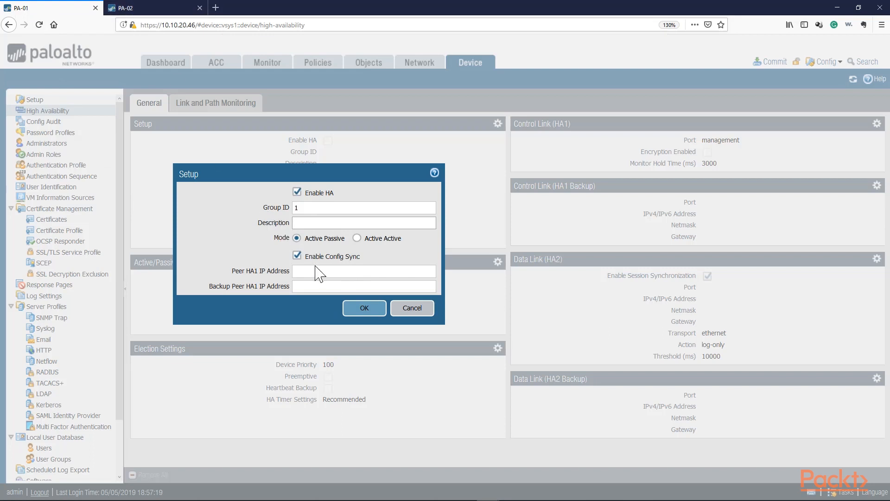
Step: Set the peer HA1 IP address to 192.168.1.2 and the backup peer HA1 IP address to 192.168.2.2, and apply the HA setup
left_click_drag(366, 258, 348, 258)
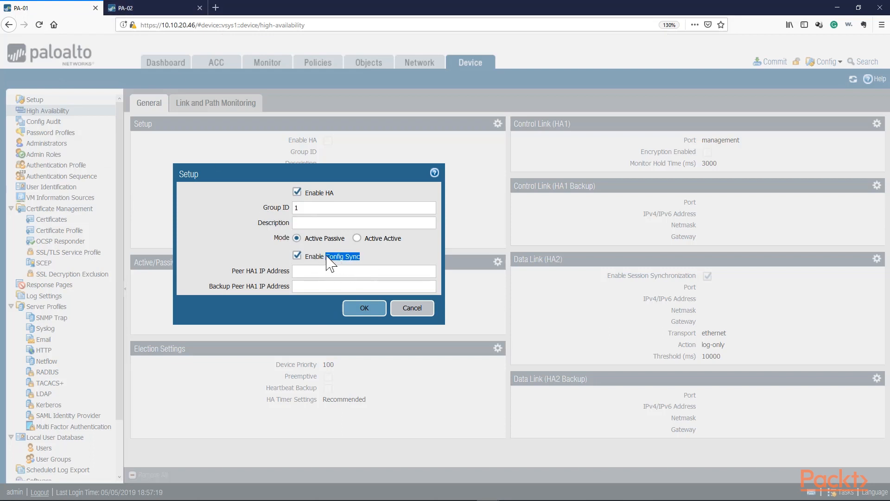
left_click(312, 273)
left_click(311, 270)
double_click(238, 270)
left_click(307, 271)
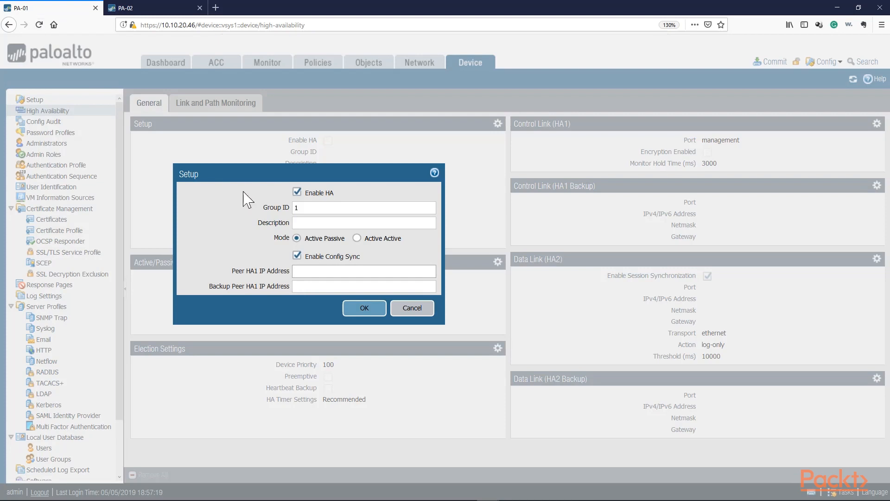
left_click_drag(232, 271, 245, 277)
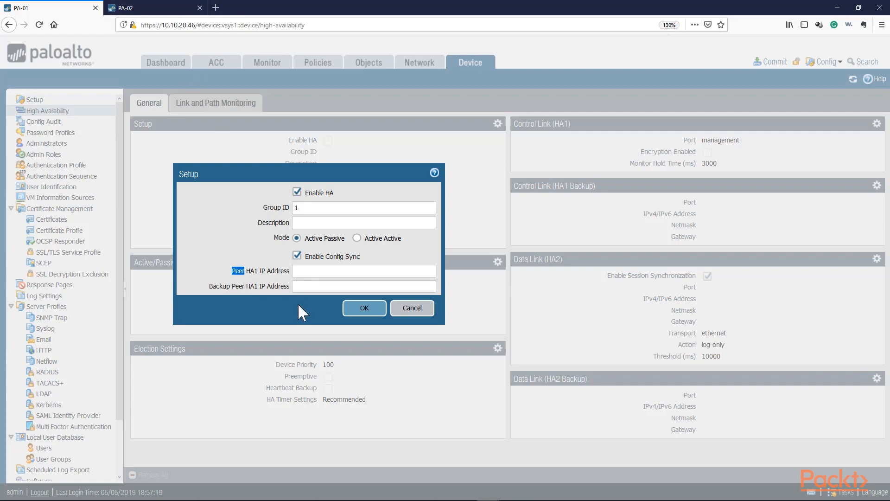
left_click(316, 271)
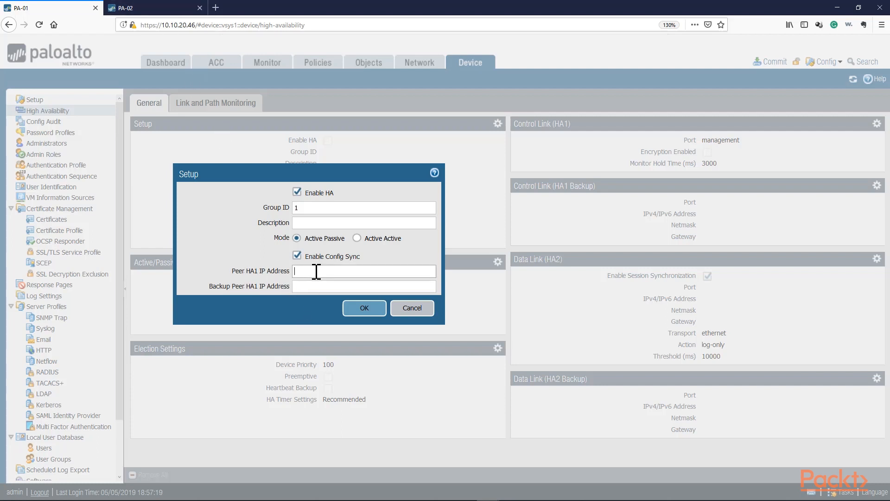
left_click_drag(335, 272, 290, 274)
left_click(313, 286)
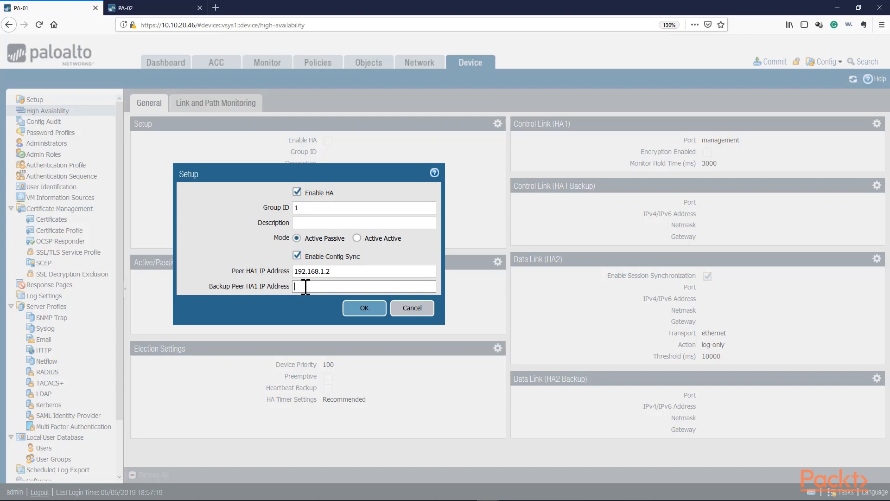
type("192.168.2.2")
left_click(362, 308)
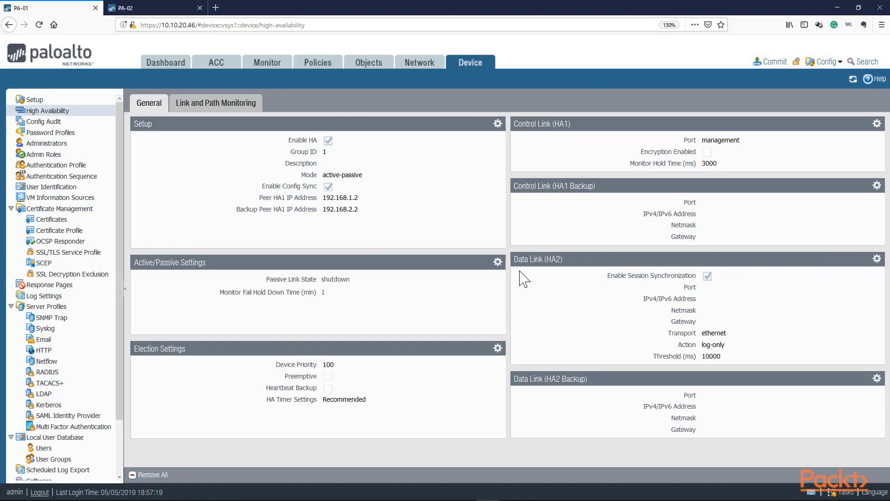
Step: Set the passive link state to Auto in the Active/Passive Settings
left_click(497, 262)
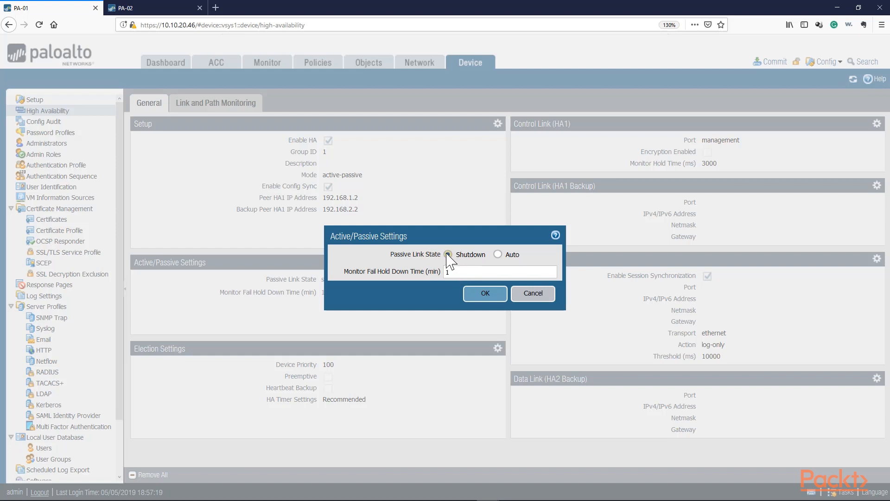
left_click(498, 254)
left_click_drag(454, 273, 435, 274)
left_click(482, 294)
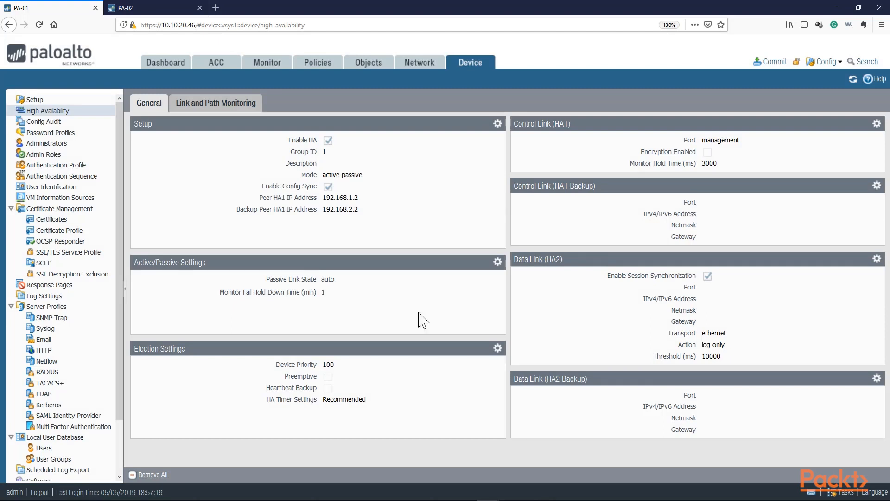
Step: In the Election Settings, set the device priority to 50, enable Preemptive and choose the Recommended HA timer settings
left_click(498, 348)
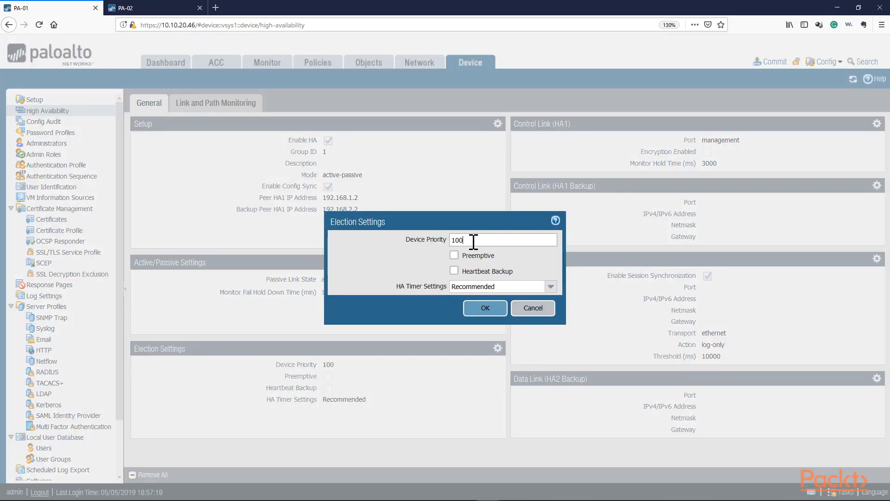
left_click_drag(475, 240, 451, 240)
left_click_drag(477, 241, 345, 241)
type("50")
double_click(457, 240)
left_click(453, 256)
left_click(550, 286)
left_click(500, 303)
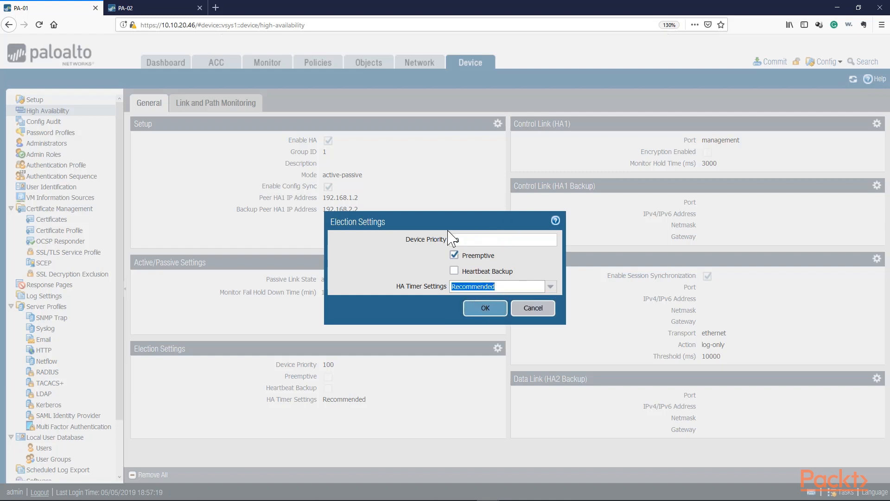
Step: Open the built-in help from the Election Settings and examine the High Availability page and its address
left_click(556, 220)
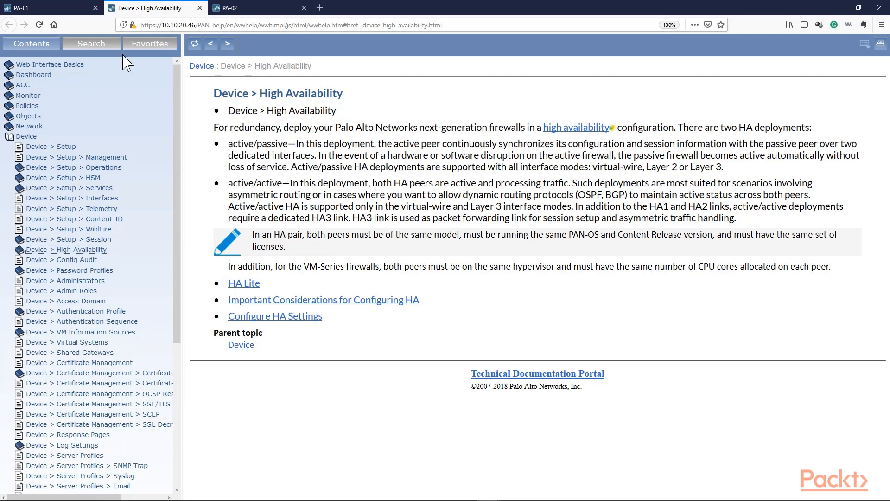
left_click(65, 8)
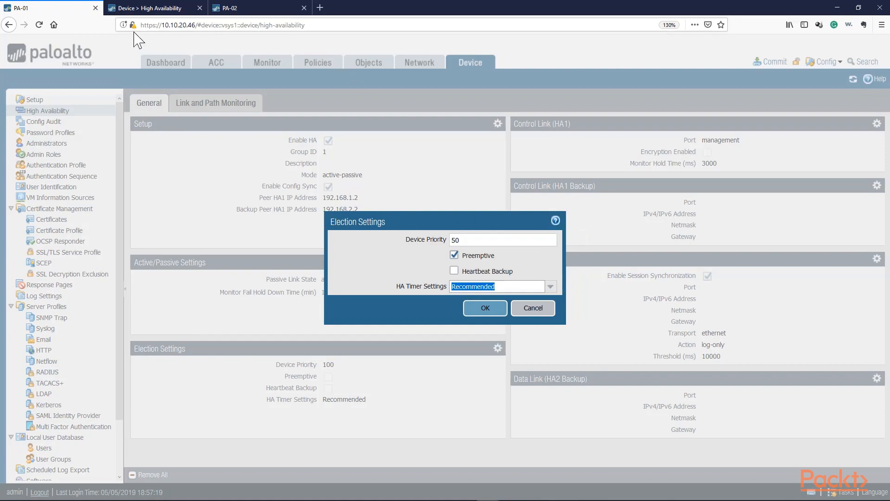
left_click(142, 8)
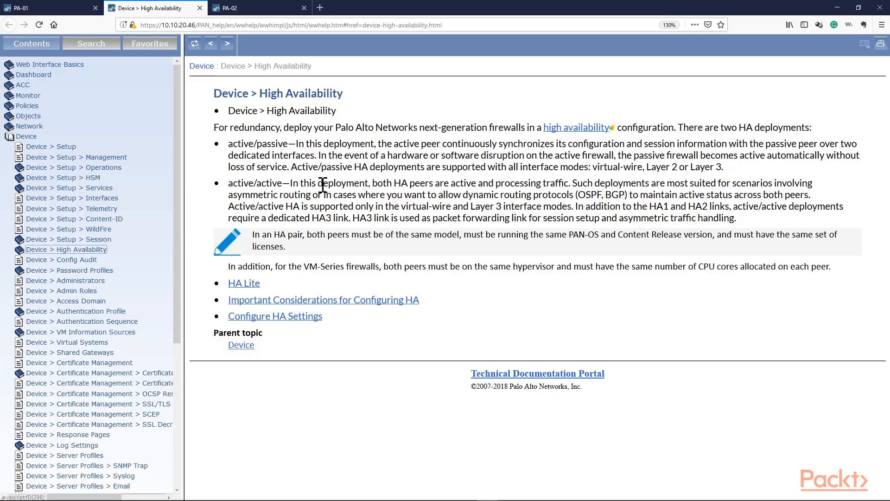
left_click_drag(195, 25, 179, 25)
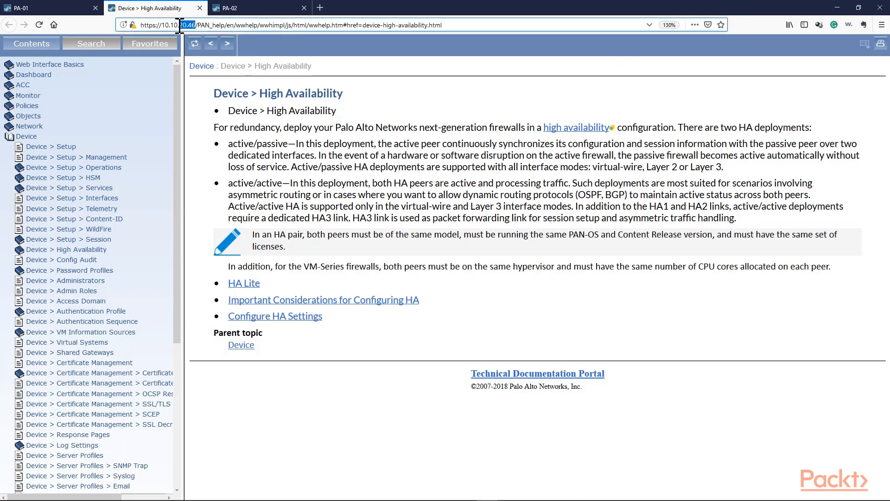
Step: Return from the help page to PA-01 and apply the Election Settings
left_click(56, 8)
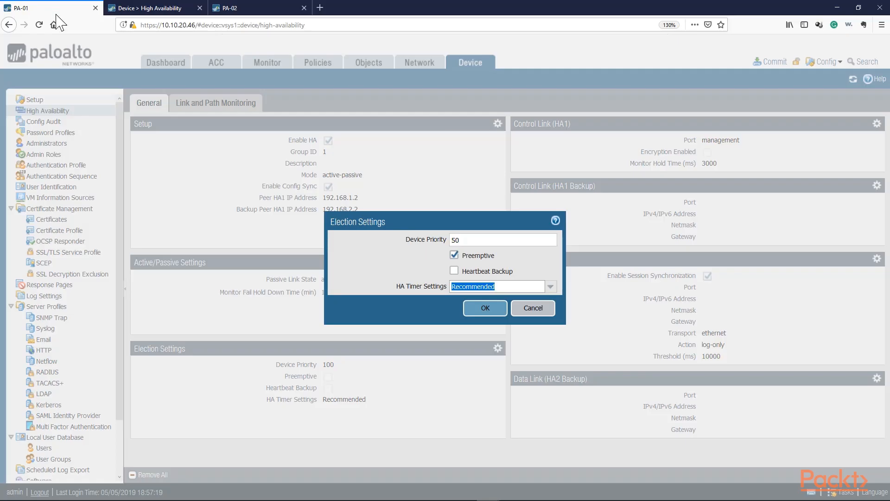
left_click(153, 8)
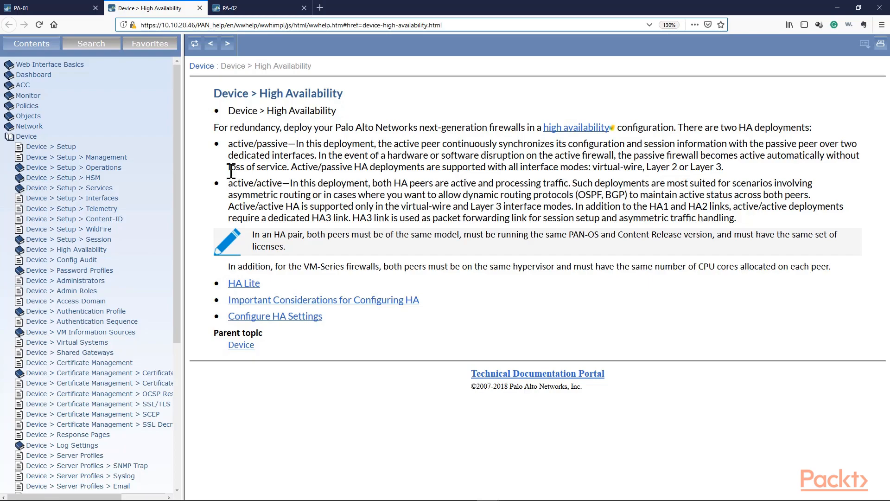
left_click(51, 8)
left_click(484, 308)
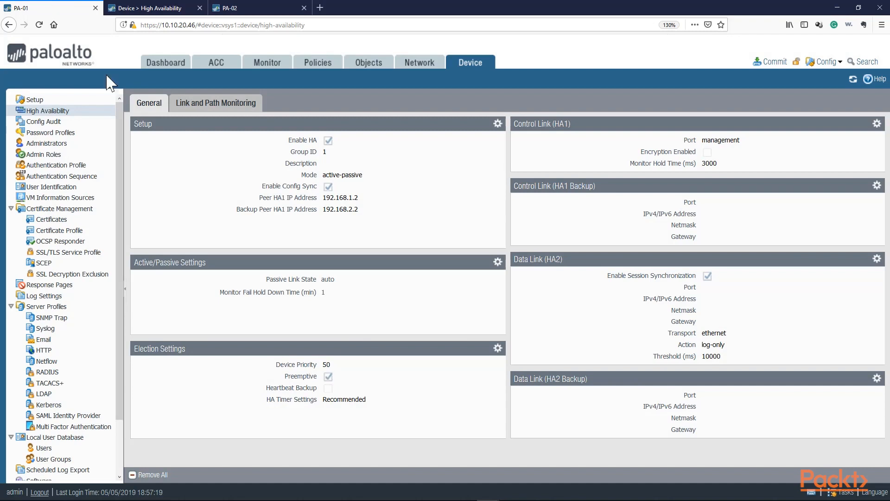
Step: Review the device priority and the peer HA1 IP address in PA-01's high availability settings
left_click_drag(332, 365, 318, 367)
left_click(319, 366)
left_click_drag(359, 198, 328, 200)
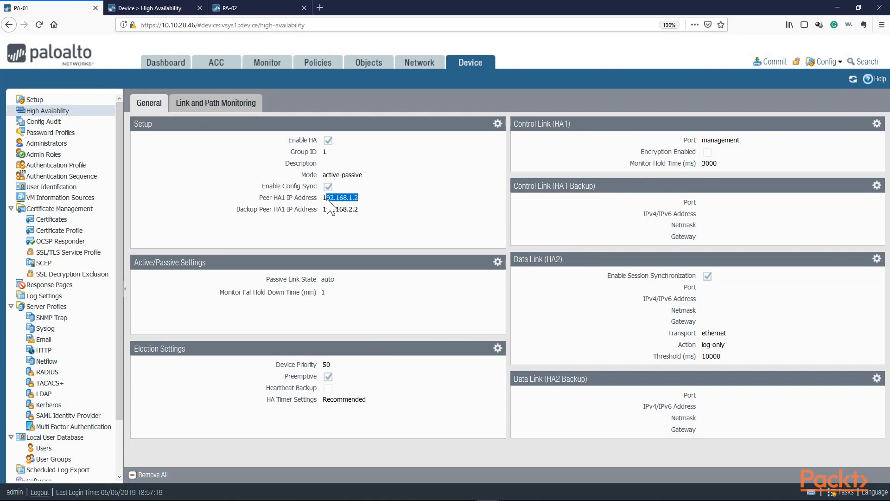
left_click(359, 199)
mouse_move(358, 198)
left_mouse_down()
mouse_move(324, 199)
mouse_move(354, 210)
left_mouse_up()
left_click_drag(359, 198, 347, 200)
Step: Set the HA1 control link to port ethernet1/6 with IP address 192.168.1.1 and netmask 255.255.255.0
left_click(877, 124)
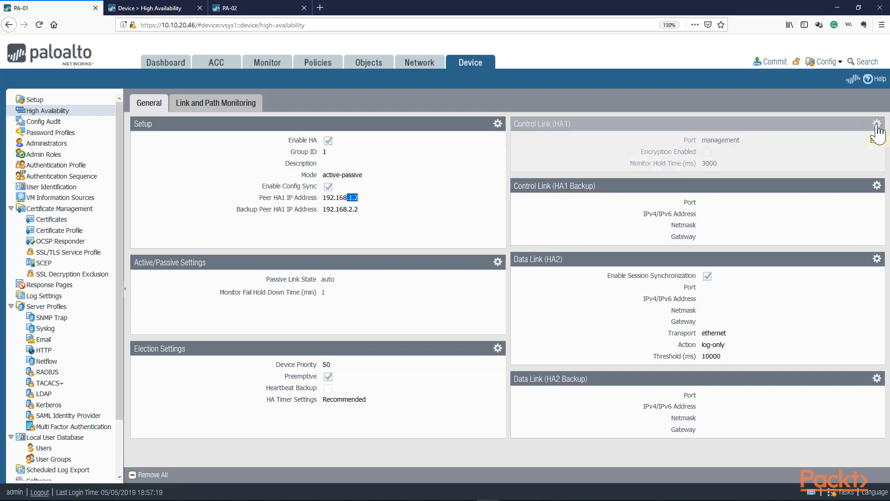
left_click(586, 224)
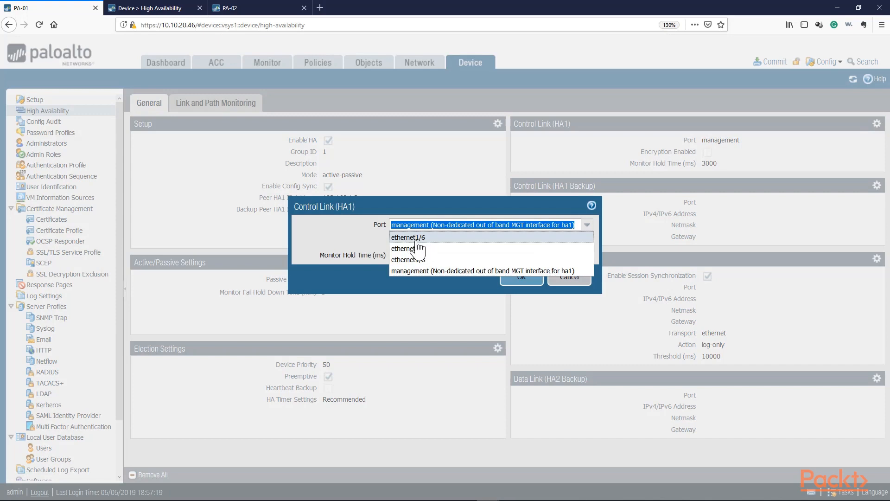
left_click(418, 238)
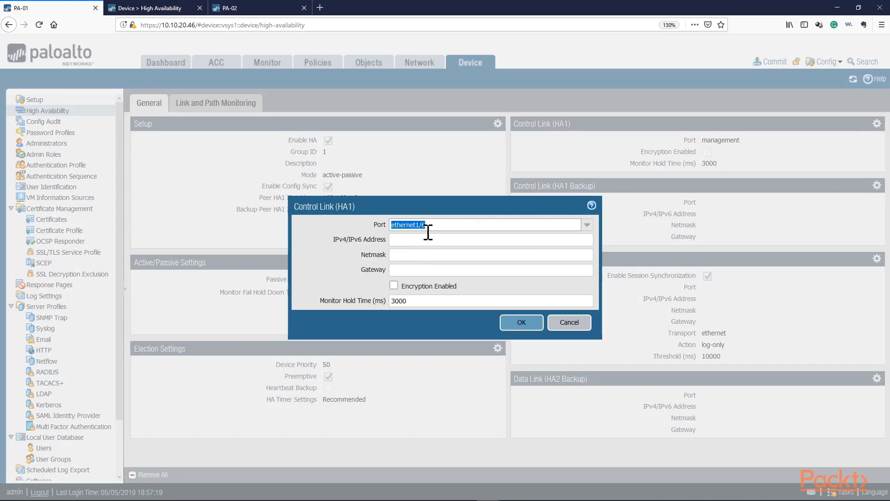
left_click(431, 240)
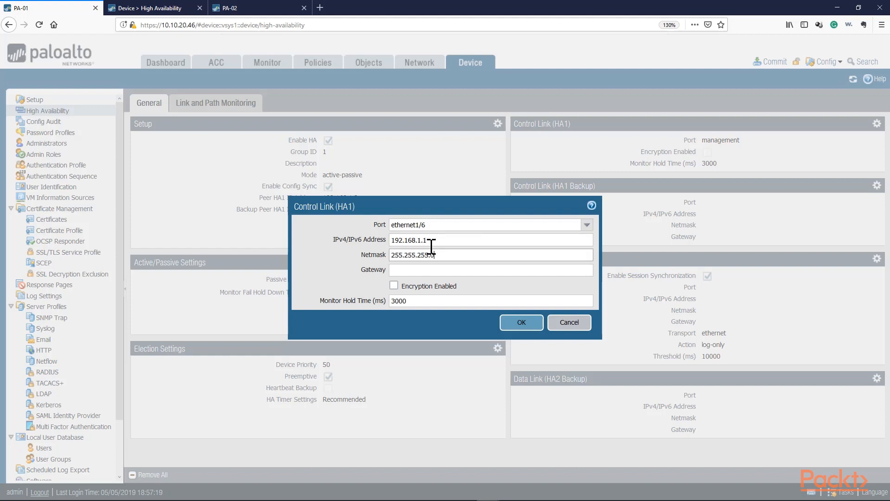
Step: Check the HA1 control link's address and netmask against the peer address, leave its gateway empty and apply the settings
left_click_drag(448, 255, 368, 256)
left_click_drag(433, 240, 374, 238)
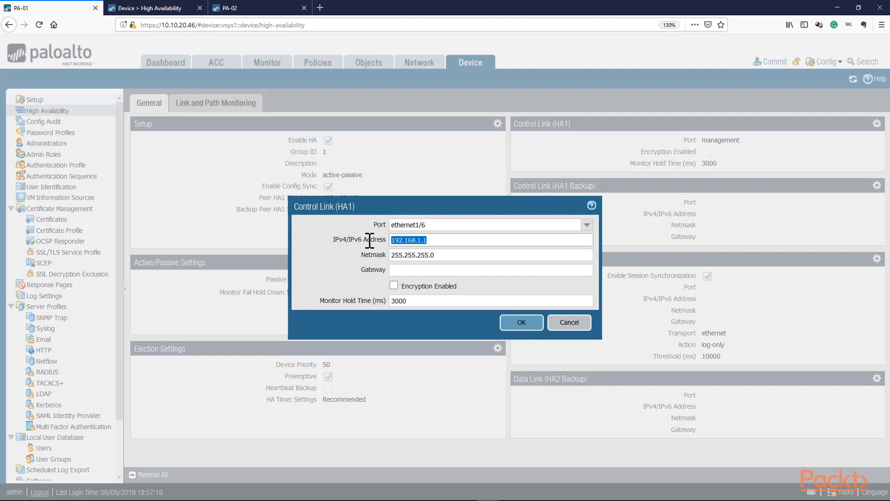
left_click_drag(447, 255, 348, 247)
left_click_drag(444, 239, 379, 245)
left_click(412, 271)
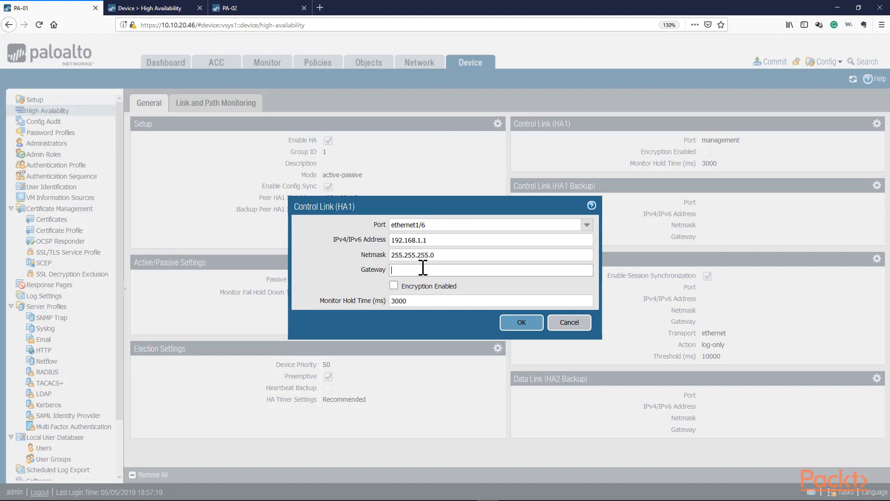
left_click(423, 270)
left_click(431, 240)
double_click(417, 241)
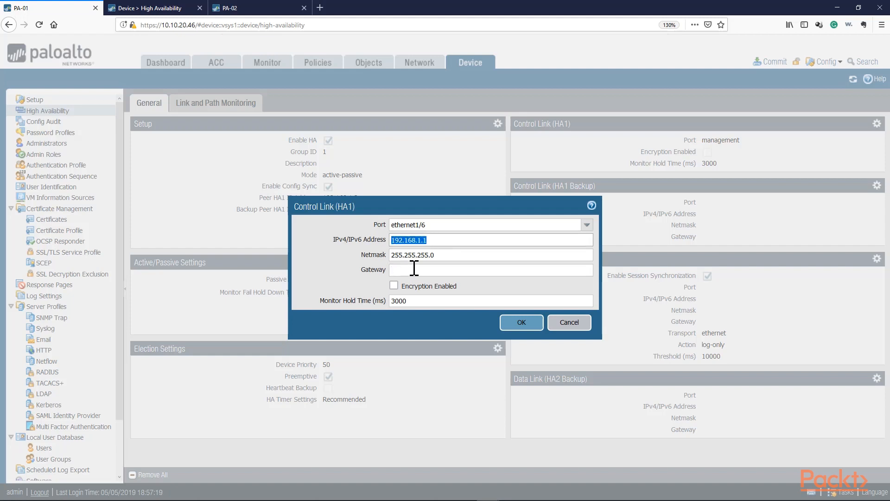
left_click(414, 270)
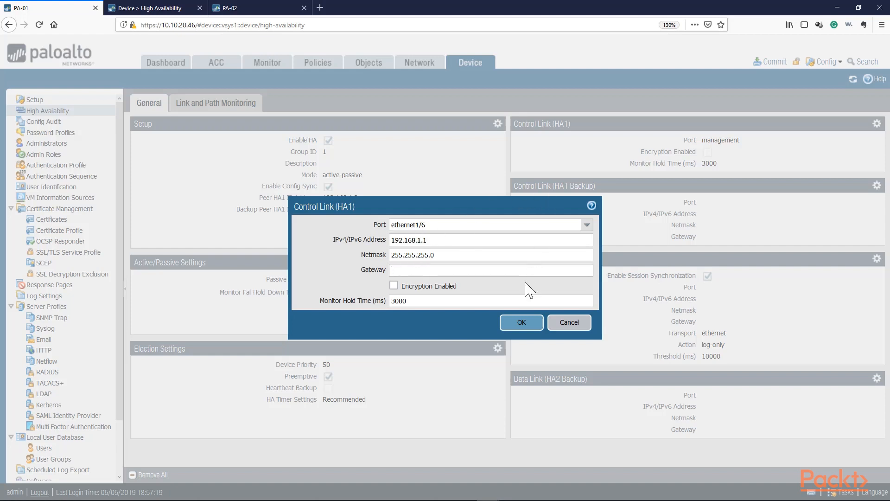
left_click_drag(367, 203, 487, 197)
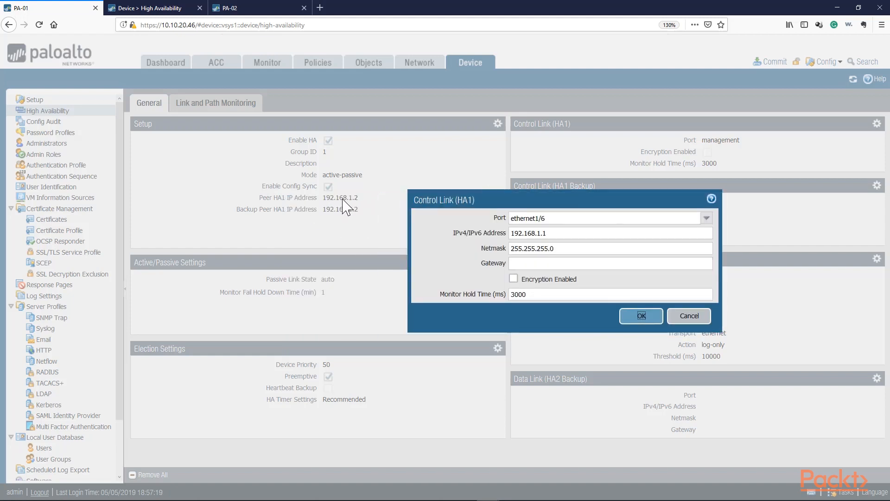
left_click(555, 263)
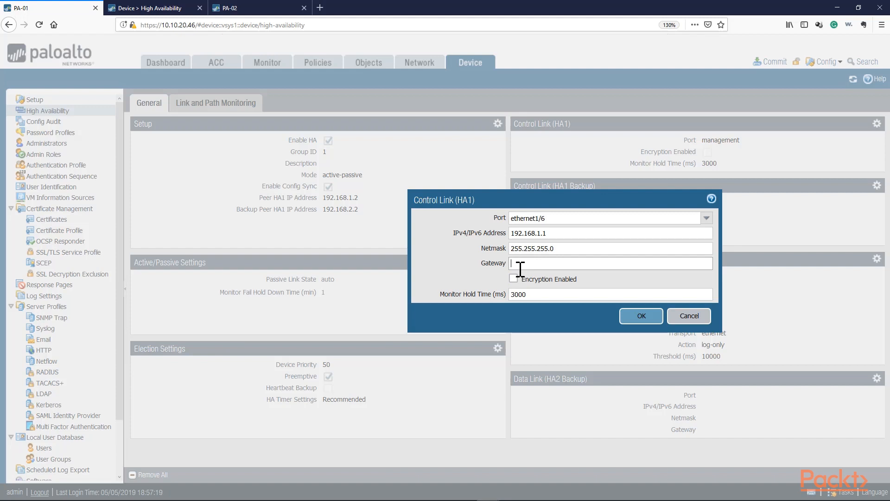
left_click(519, 268)
left_click(626, 315)
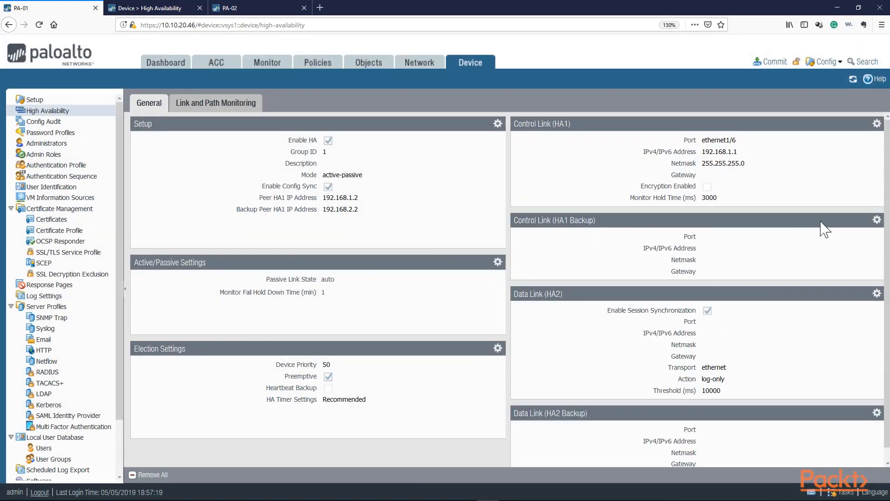
Step: Configure the HA1 Backup control link on port ethernet1/7 with IP address 192.168.2.1 and netmask 255.255.255.0
left_click(877, 220)
left_click(557, 240)
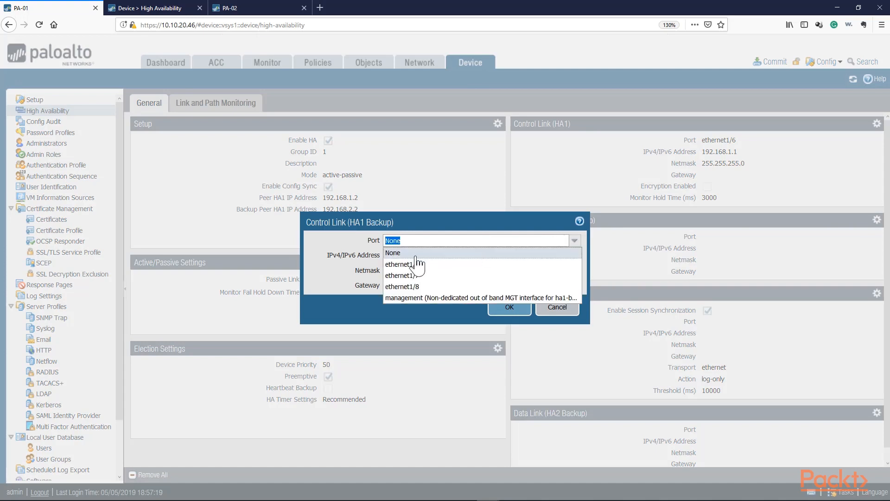
left_click(401, 275)
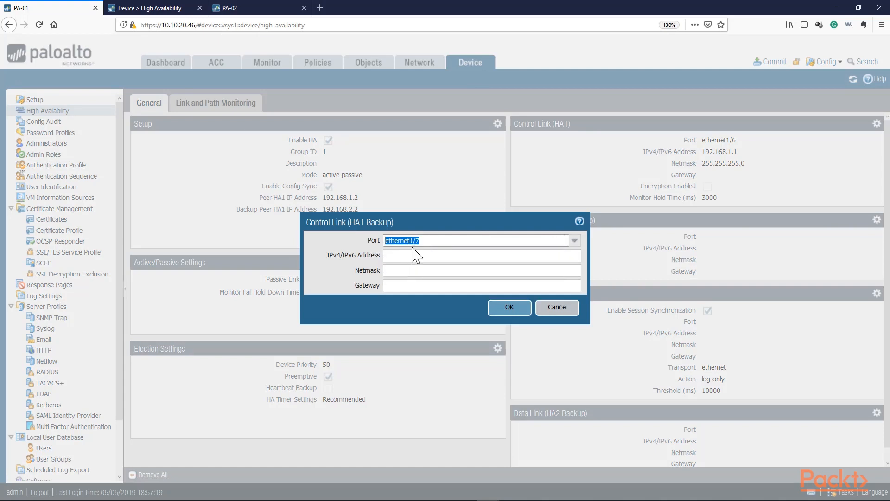
left_click_drag(371, 221, 353, 230)
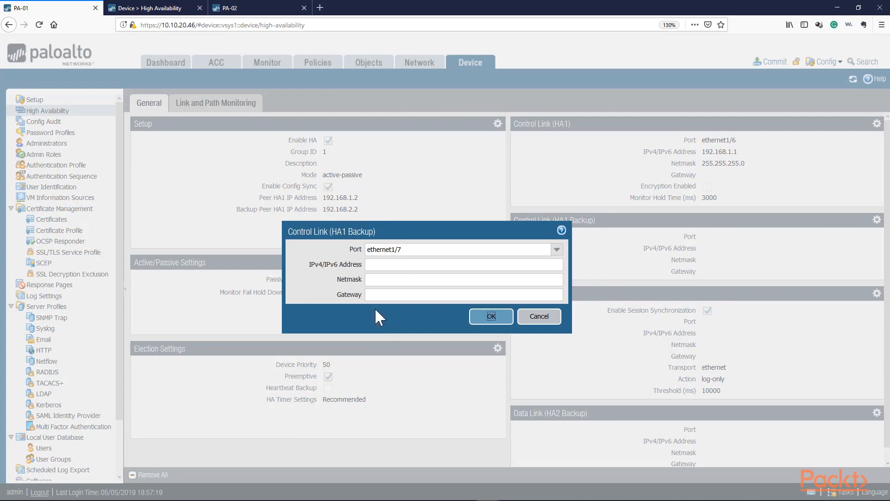
left_click(392, 266)
type("192.168.2.1")
key("Tab")
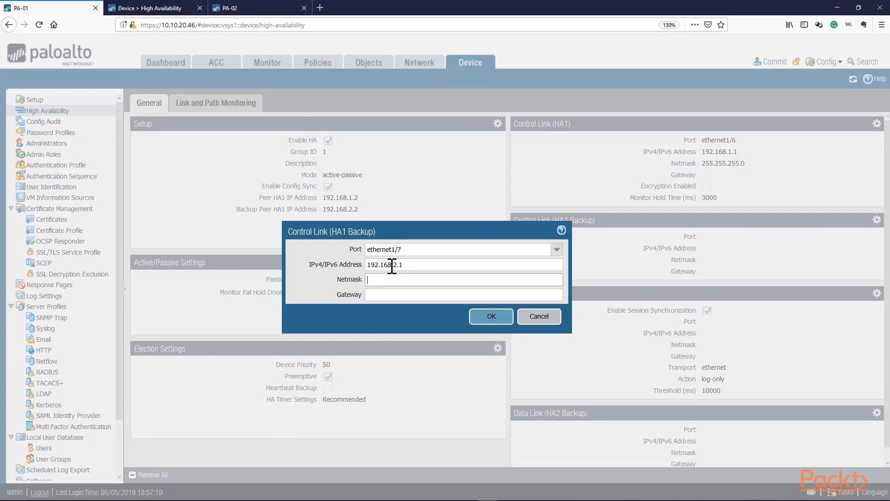
type("255.255.255.0")
key("Tab")
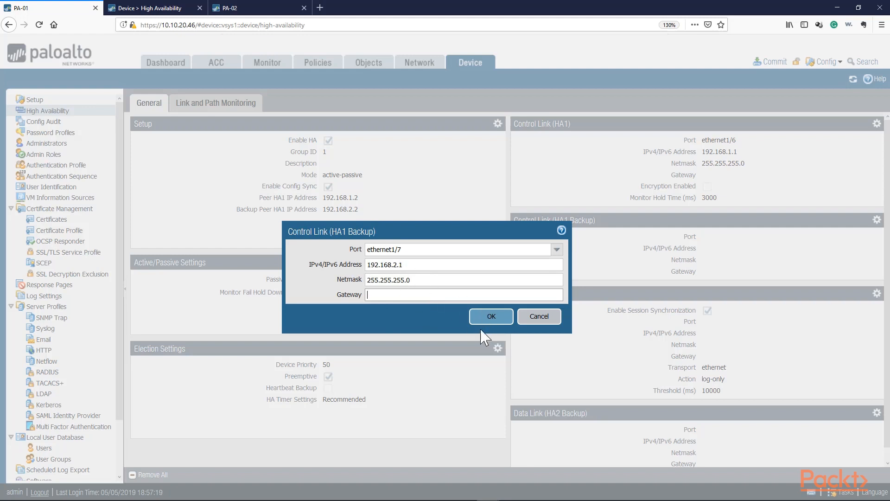
left_click(489, 317)
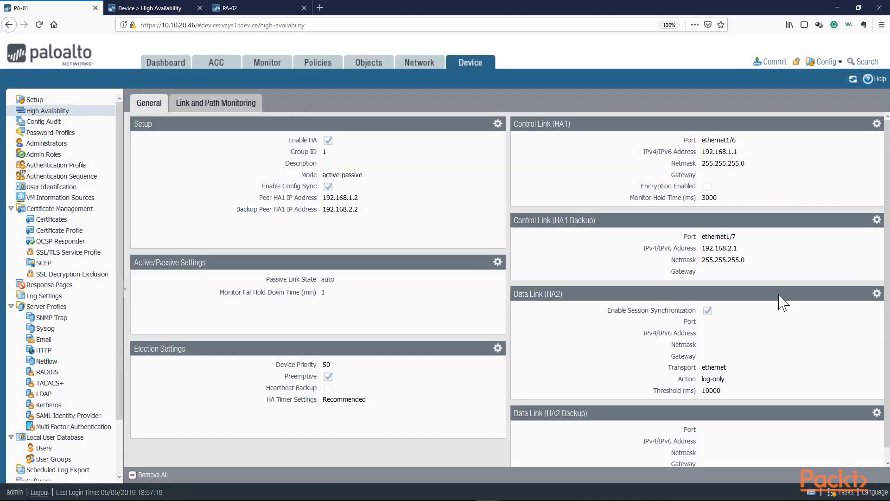
Step: Configure the HA2 data link on port ethernet1/8 with IP address 192.168.3.1, netmask 255.255.255.0 and ethernet transport
left_click(876, 294)
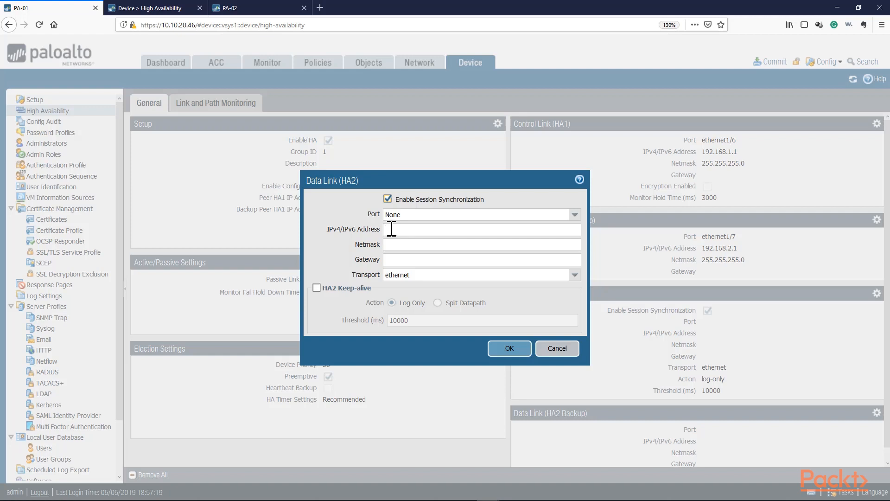
left_click(575, 214)
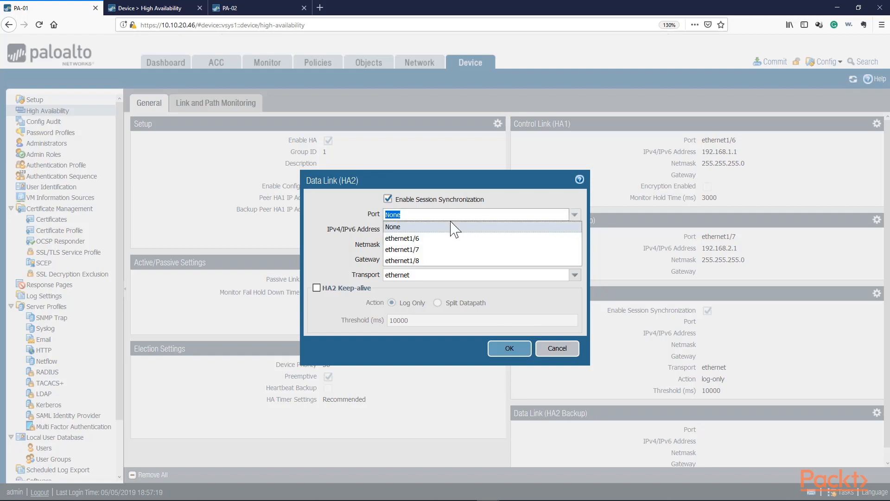
left_click(403, 260)
left_click(406, 230)
left_click(408, 275)
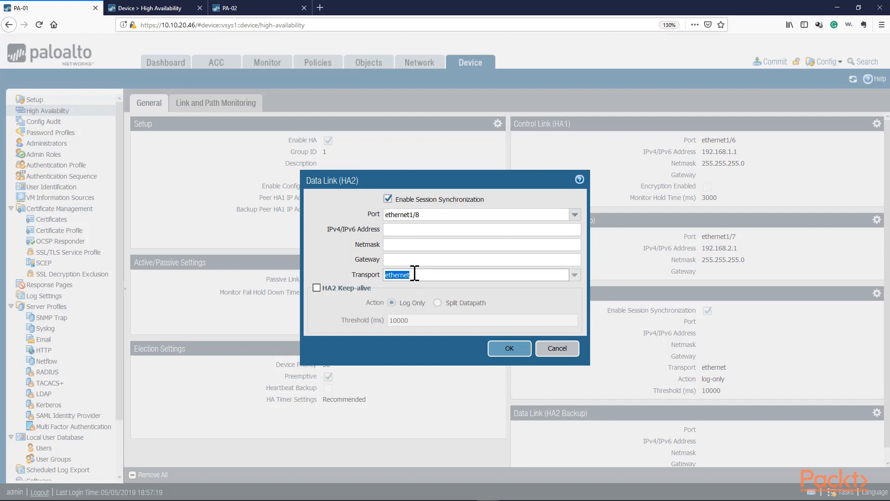
left_click(409, 230)
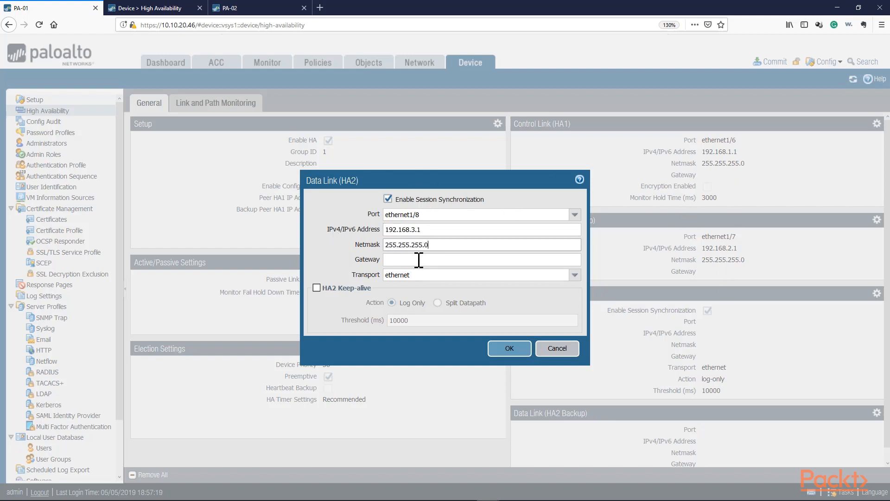
left_click(419, 259)
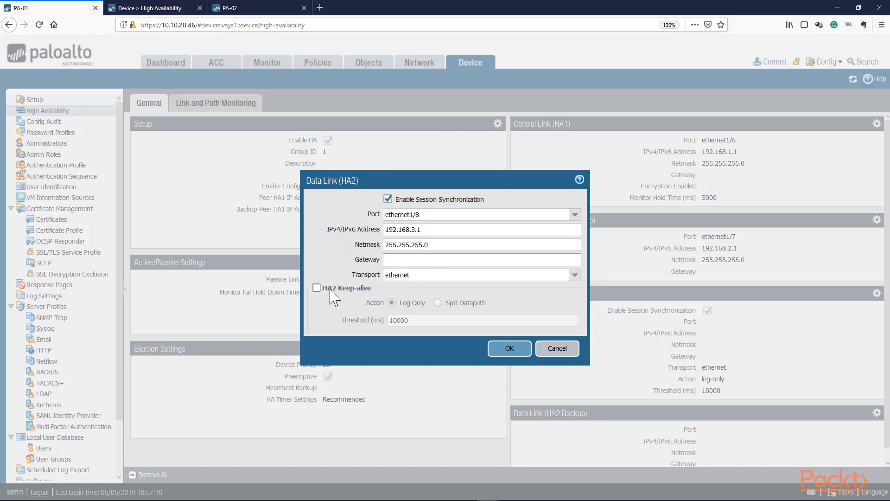
left_click(513, 351)
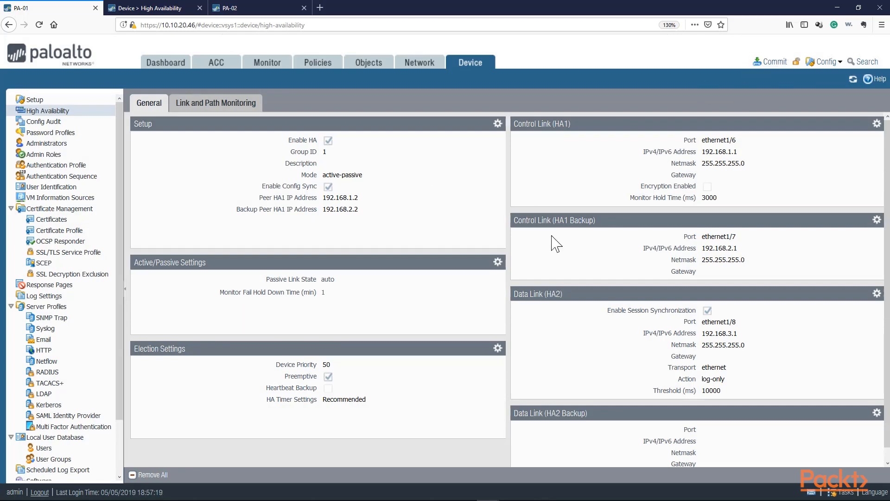
Step: Commit all changes on PA-01, and open the Ethernet interfaces list on PA-02
left_click(770, 61)
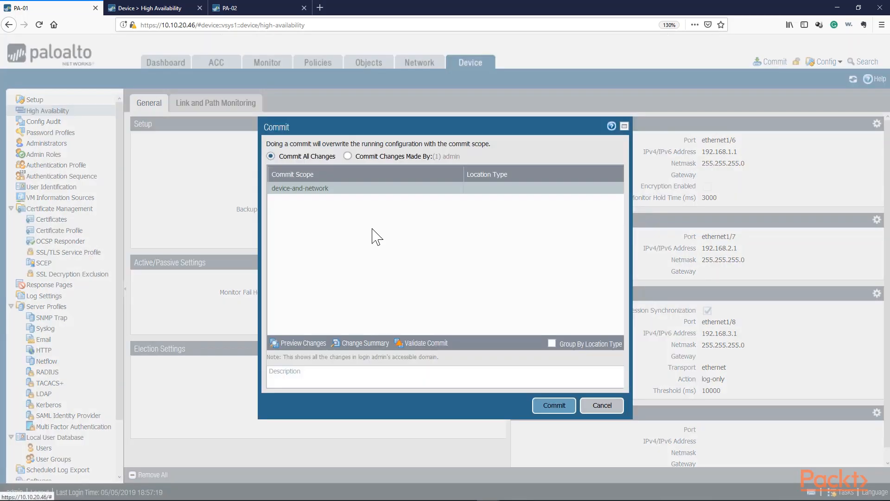
left_click(554, 406)
left_click(230, 8)
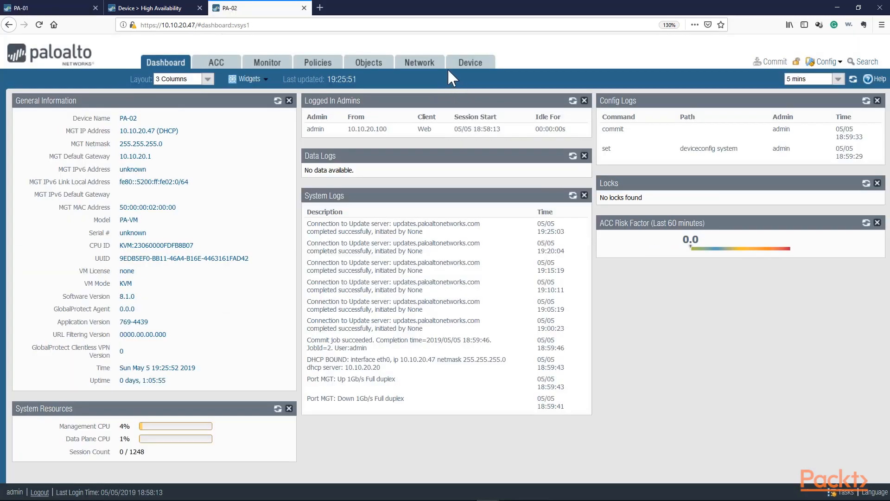
left_click(412, 63)
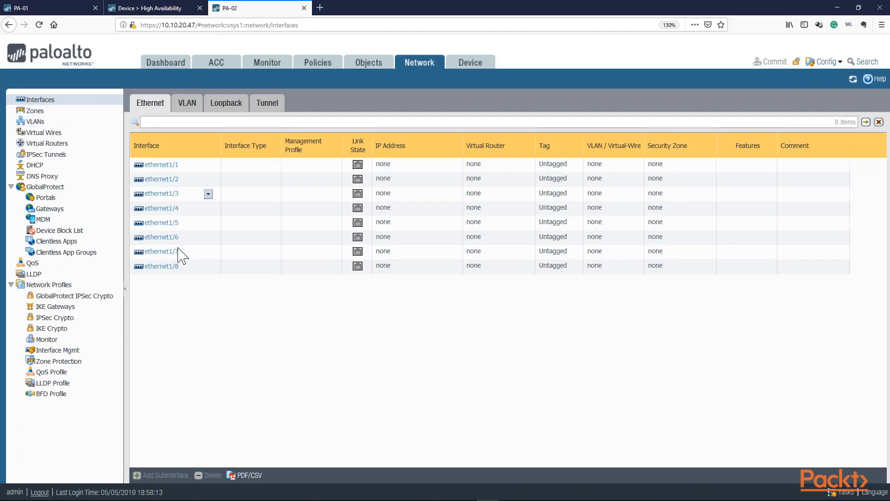
Step: Set the interface type of ethernet1/6 and ethernet1/7 on PA-02 to HA
left_click(161, 237)
left_click(650, 216)
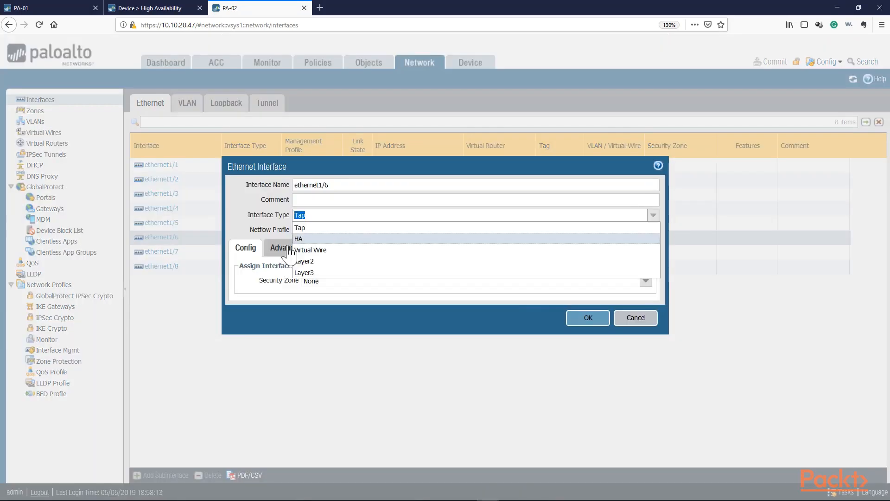
left_click(296, 241)
left_click(583, 300)
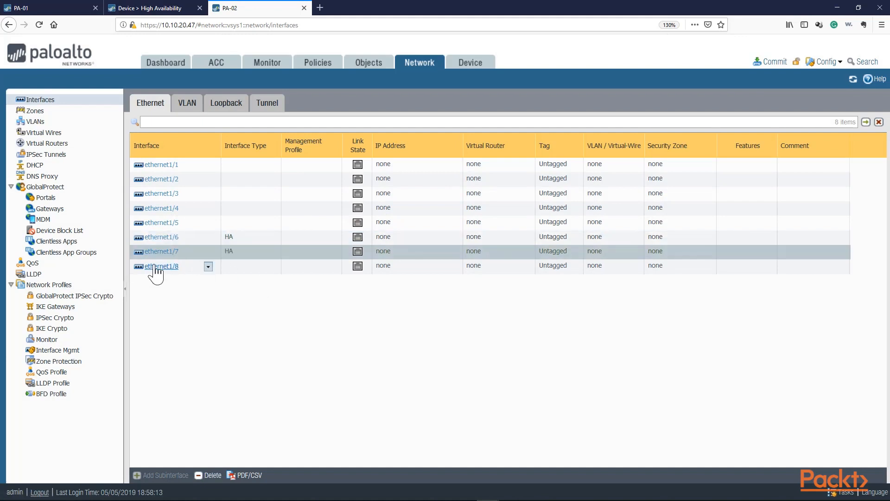
Step: Set the interface type of ethernet1/8 on PA-02 to HA
left_click(162, 266)
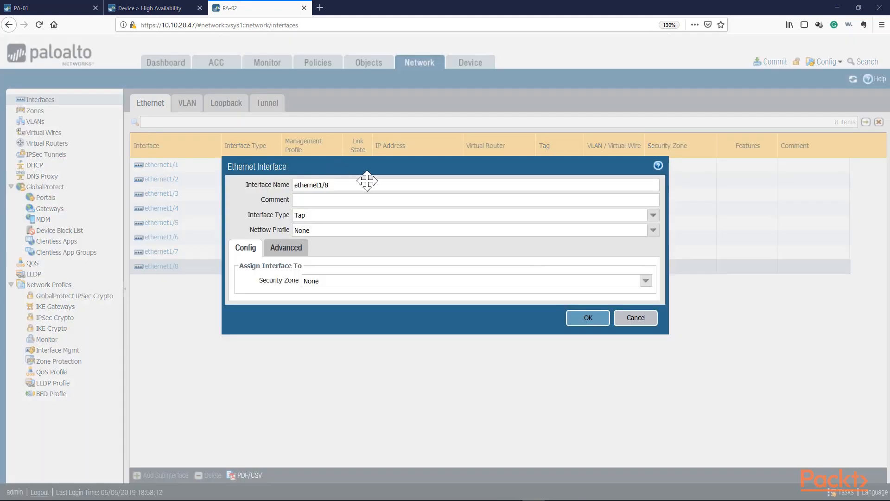
left_click(653, 215)
left_click(301, 241)
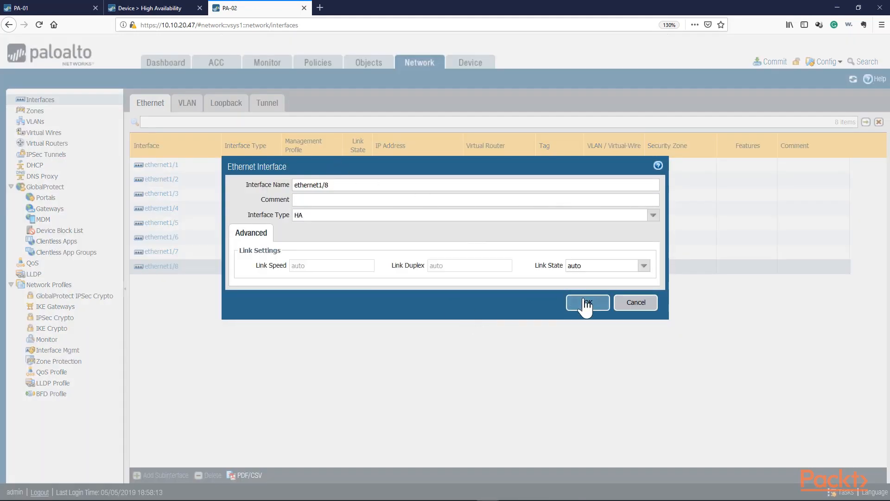
left_click(587, 304)
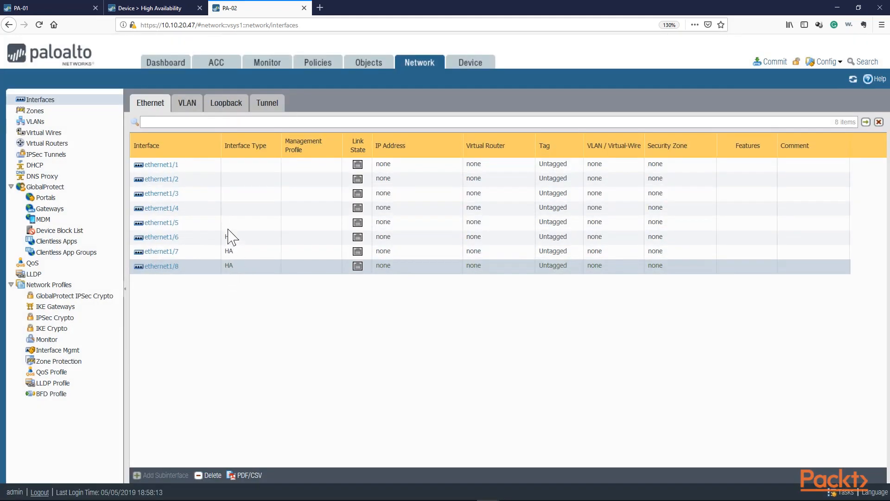